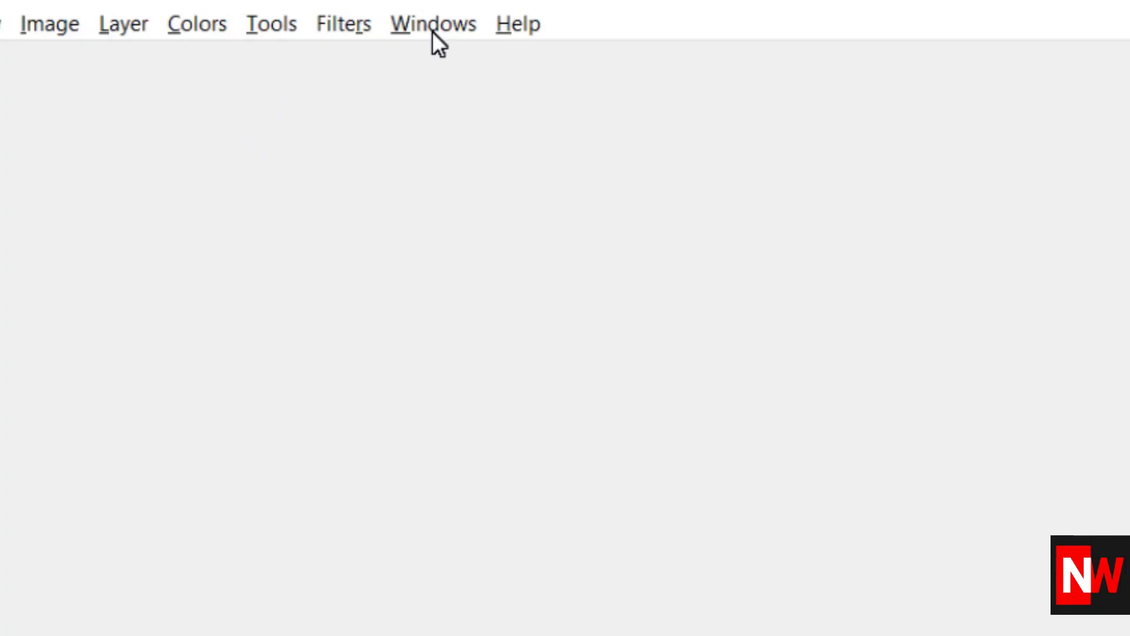
# Step: Open the image Picture1.jpg, showing the vise, from the recently used files
pyautogui.click(296, 75)
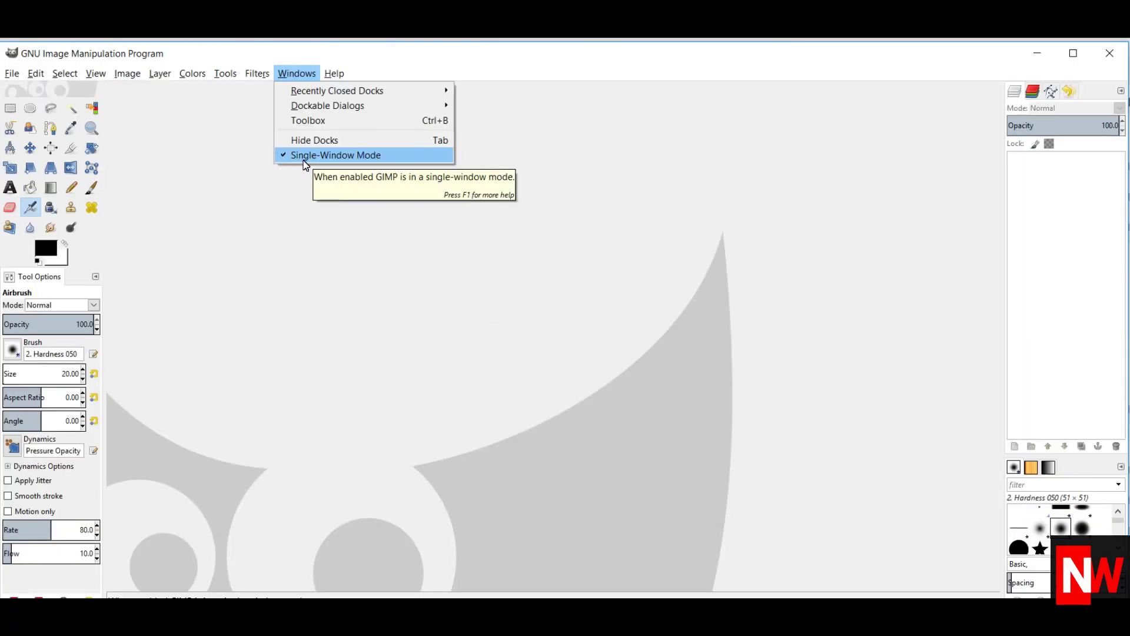
pyautogui.click(12, 76)
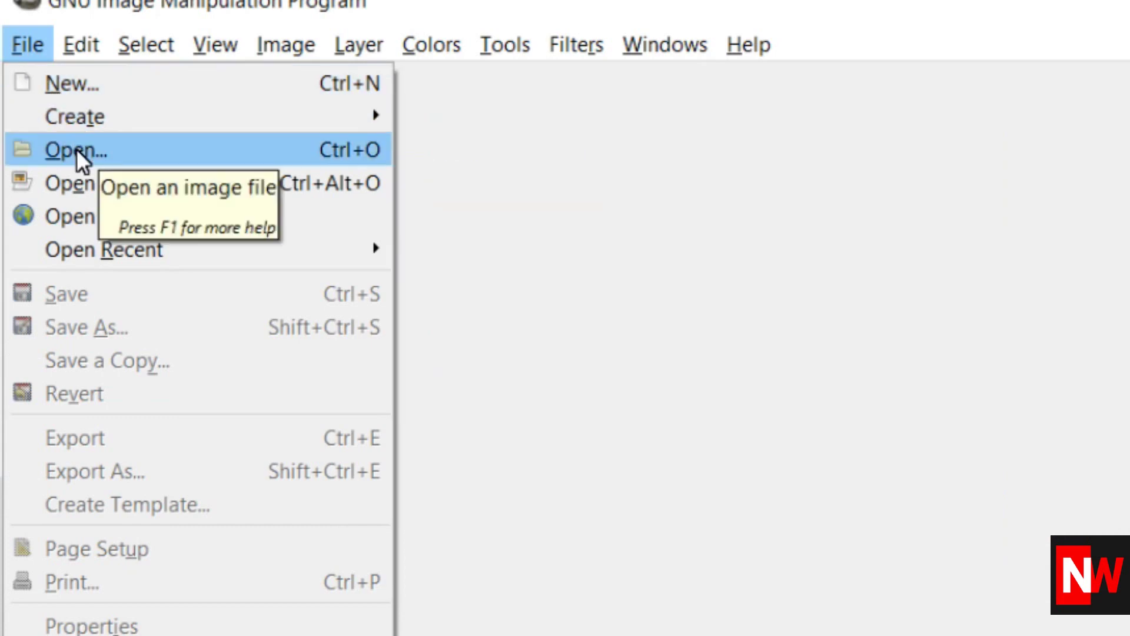
pyautogui.click(76, 150)
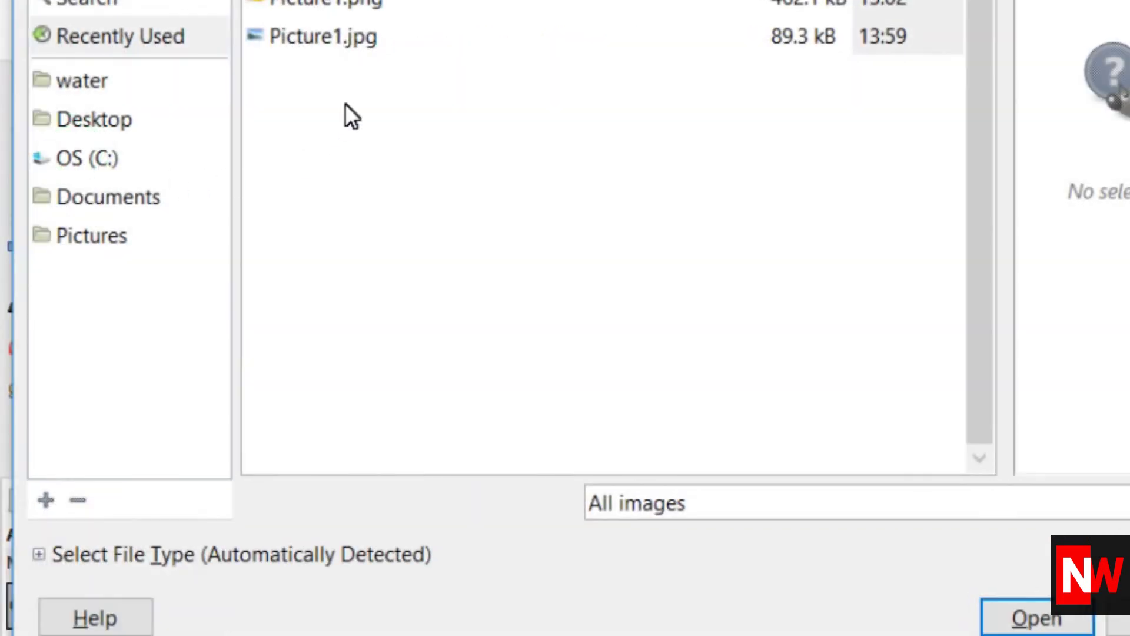
pyautogui.click(331, 47)
pyautogui.click(1026, 630)
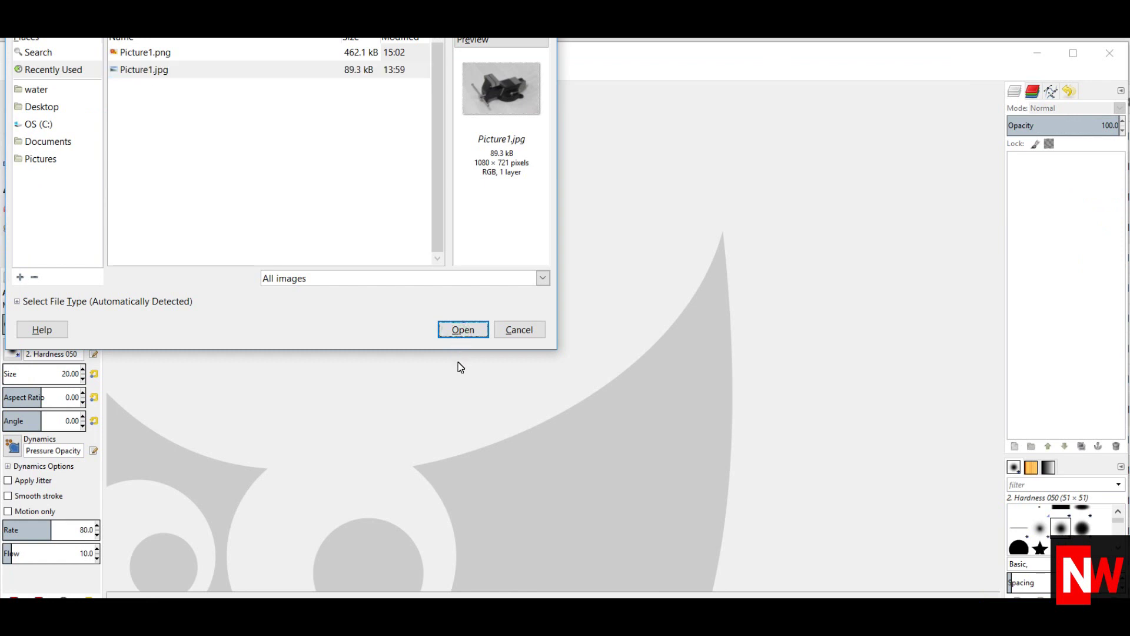
pyautogui.click(310, 71)
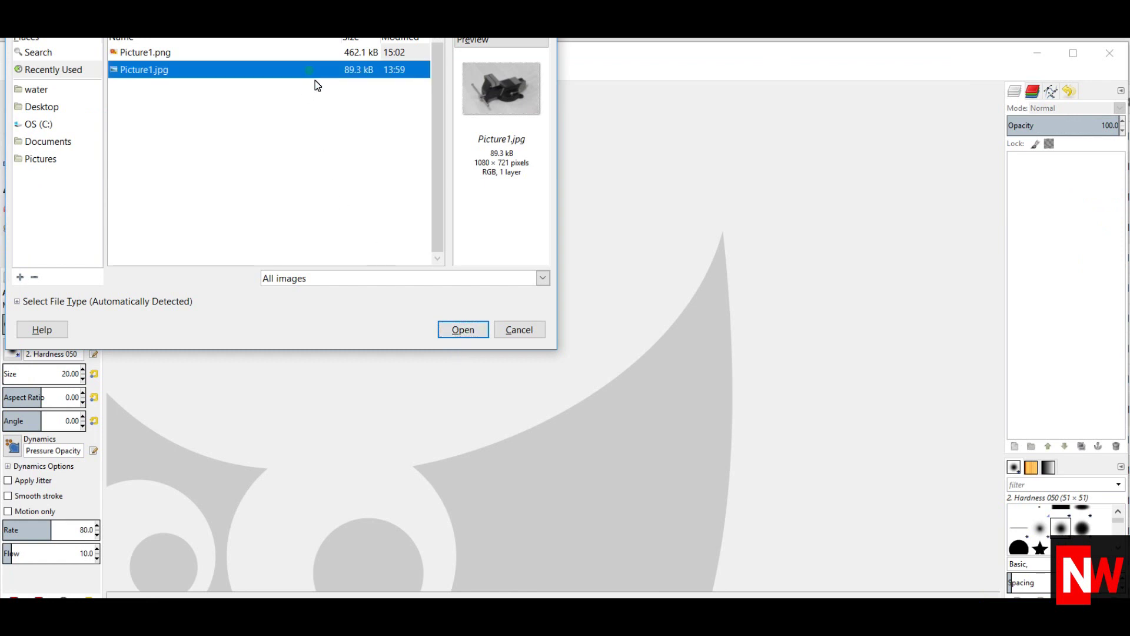
pyautogui.click(462, 329)
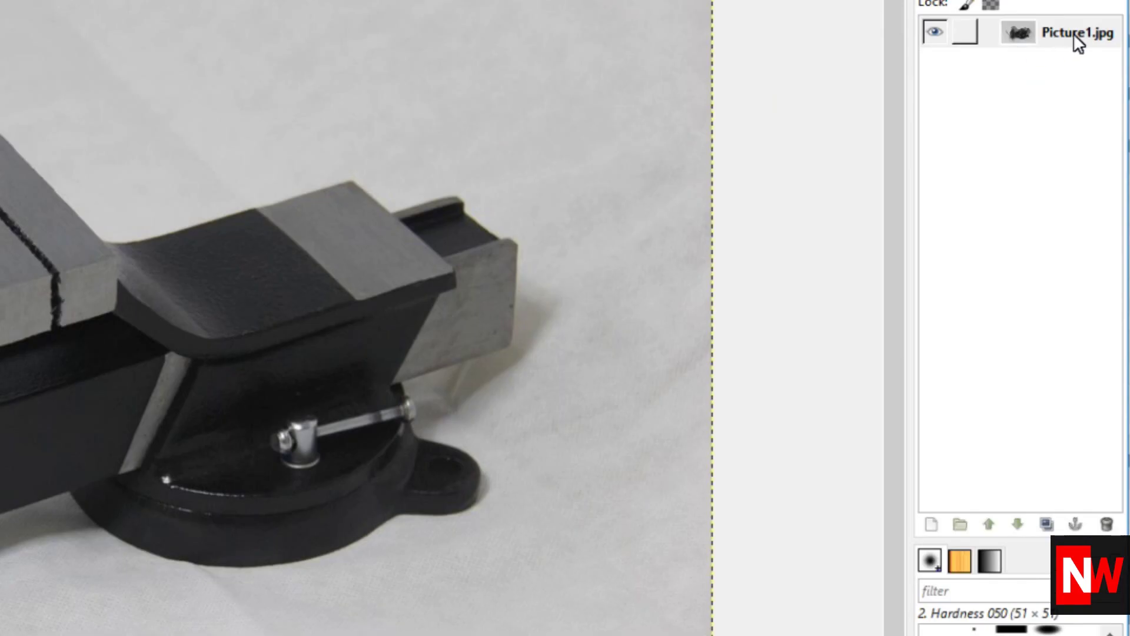
# Step: Add an alpha channel to the Picture1.jpg layer
pyautogui.click(1073, 33)
pyautogui.rightClick(1073, 33)
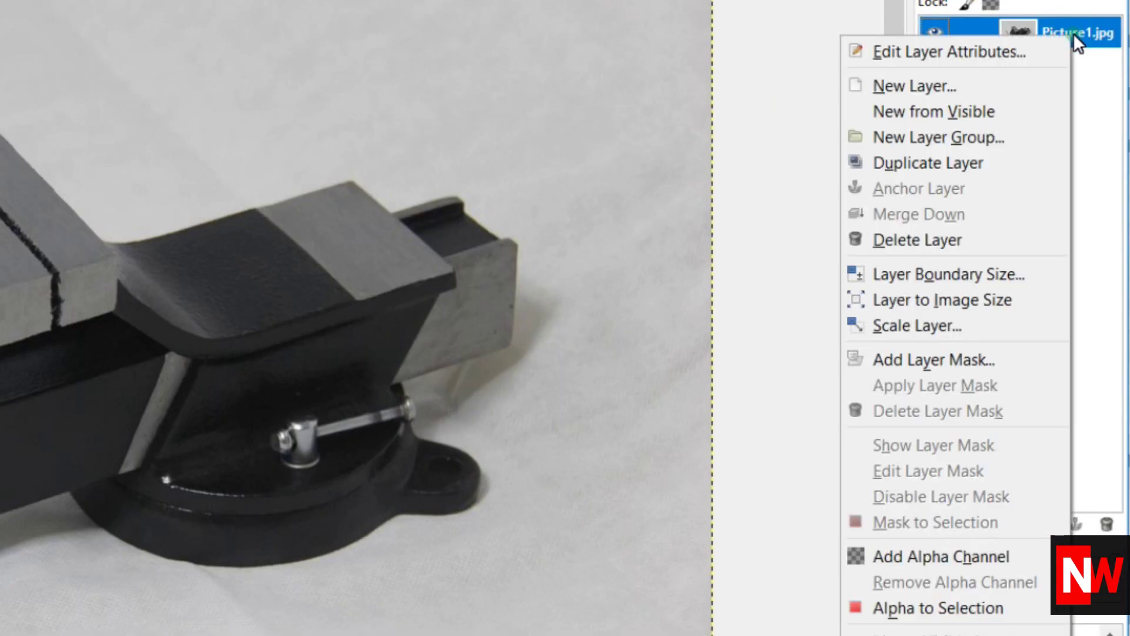
pyautogui.click(999, 556)
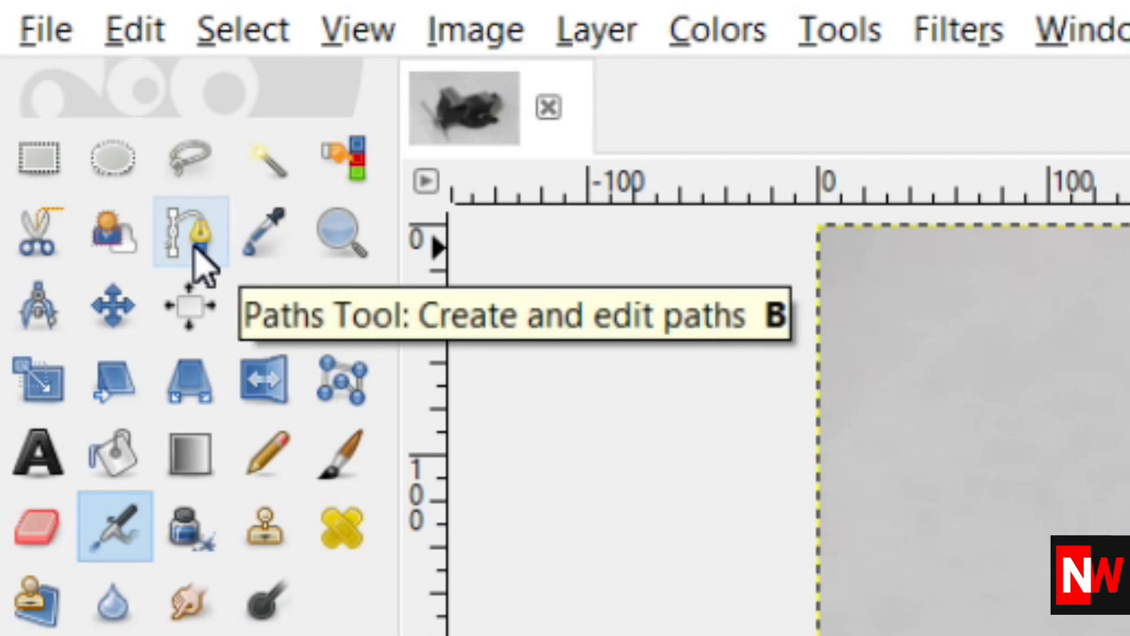
# Step: Trace the vise's outline with the Paths tool, starting at the upper corner of the rear jaw and placing closely spaced anchor points
pyautogui.click(194, 244)
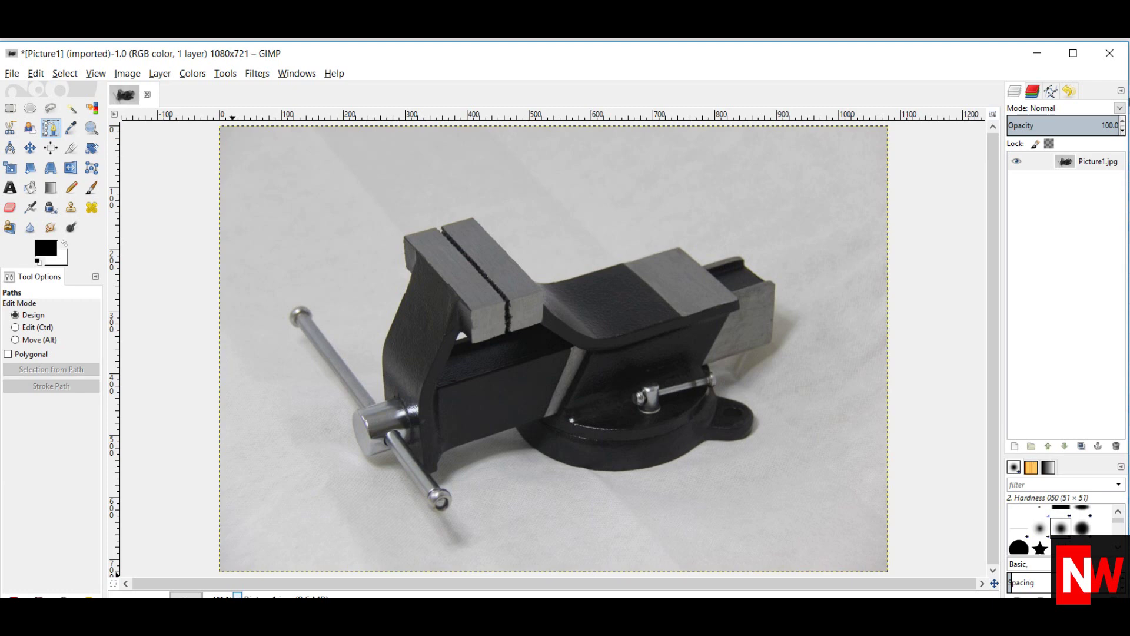
pyautogui.click(237, 596)
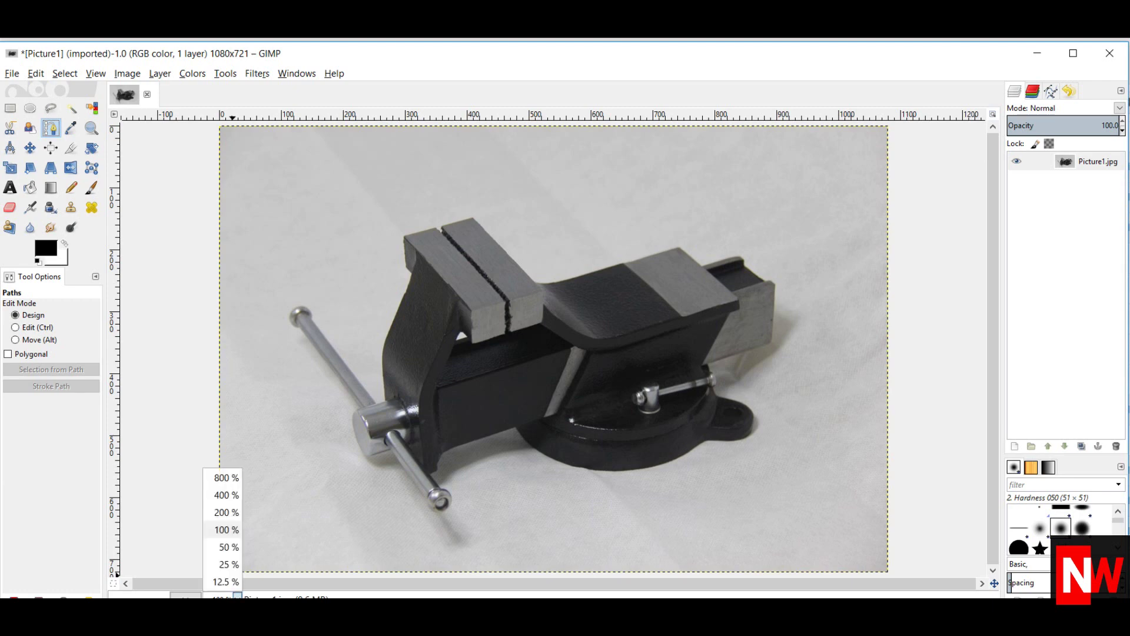
pyautogui.click(238, 596)
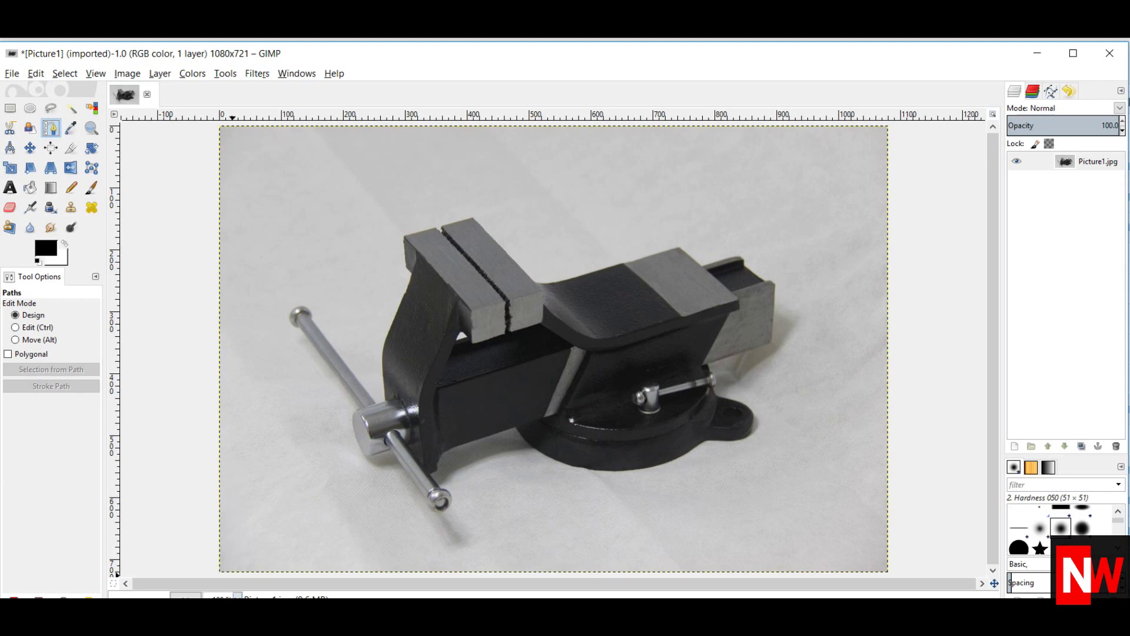
pyautogui.click(237, 595)
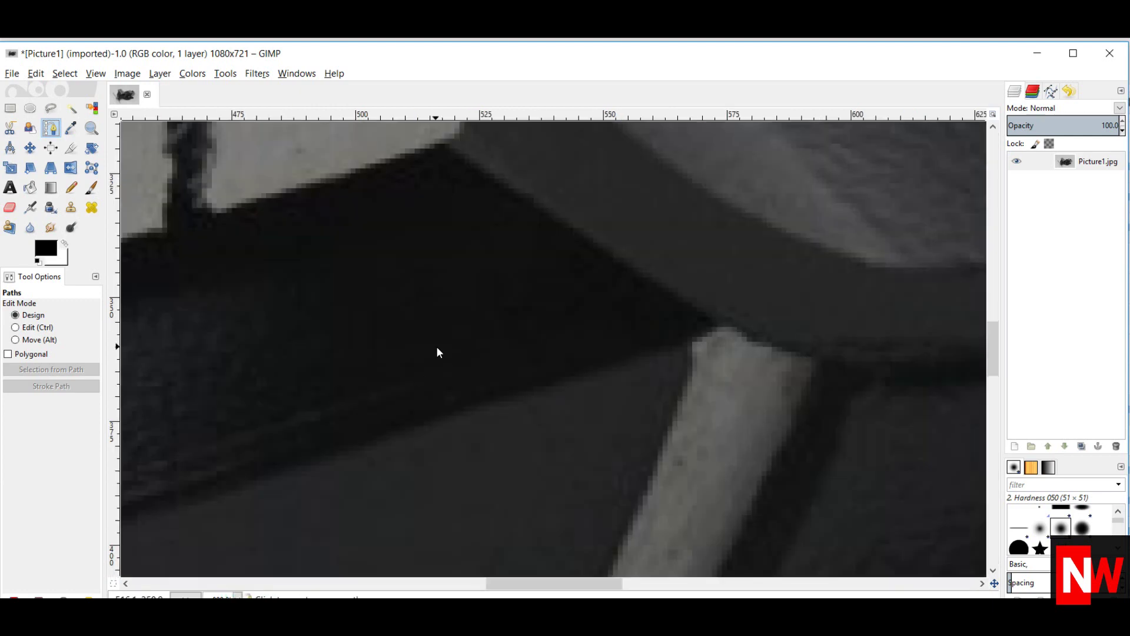
pyautogui.scroll(5, 443, 355)
pyautogui.scroll(2, 415, 353)
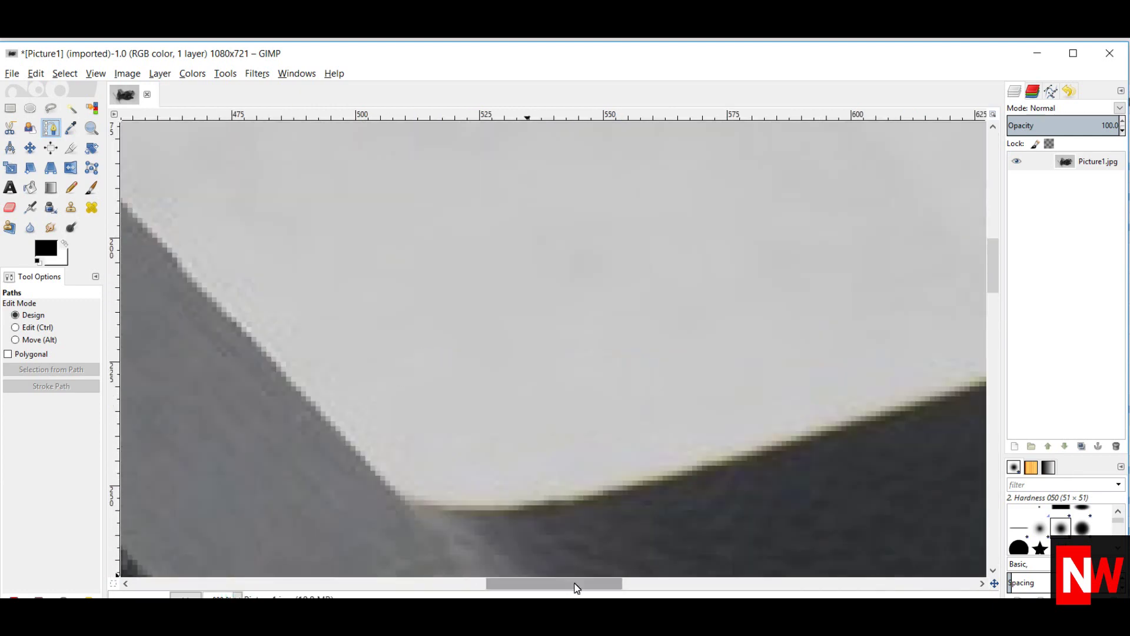
pyautogui.moveTo(589, 586); pyautogui.dragTo(496, 583)
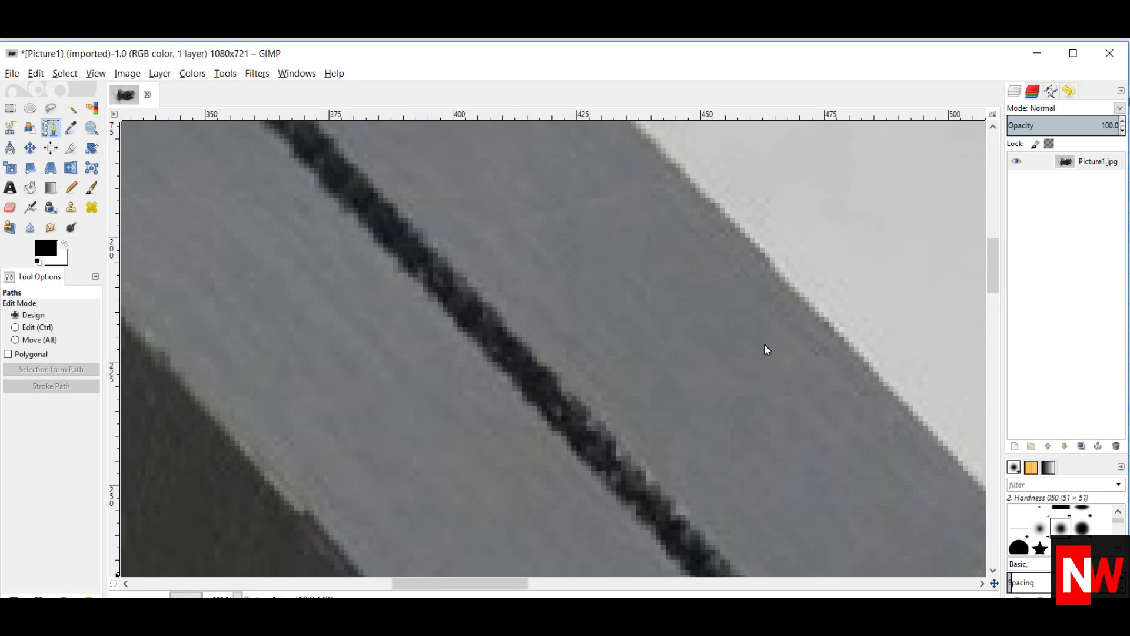
pyautogui.scroll(5, 995, 276)
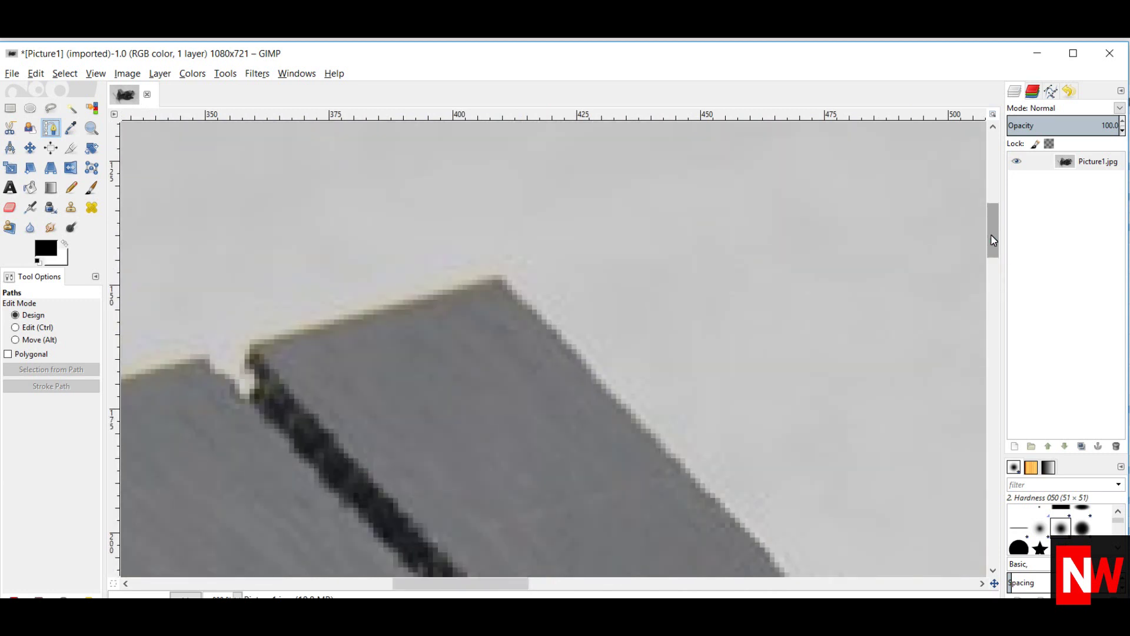
pyautogui.click(505, 274)
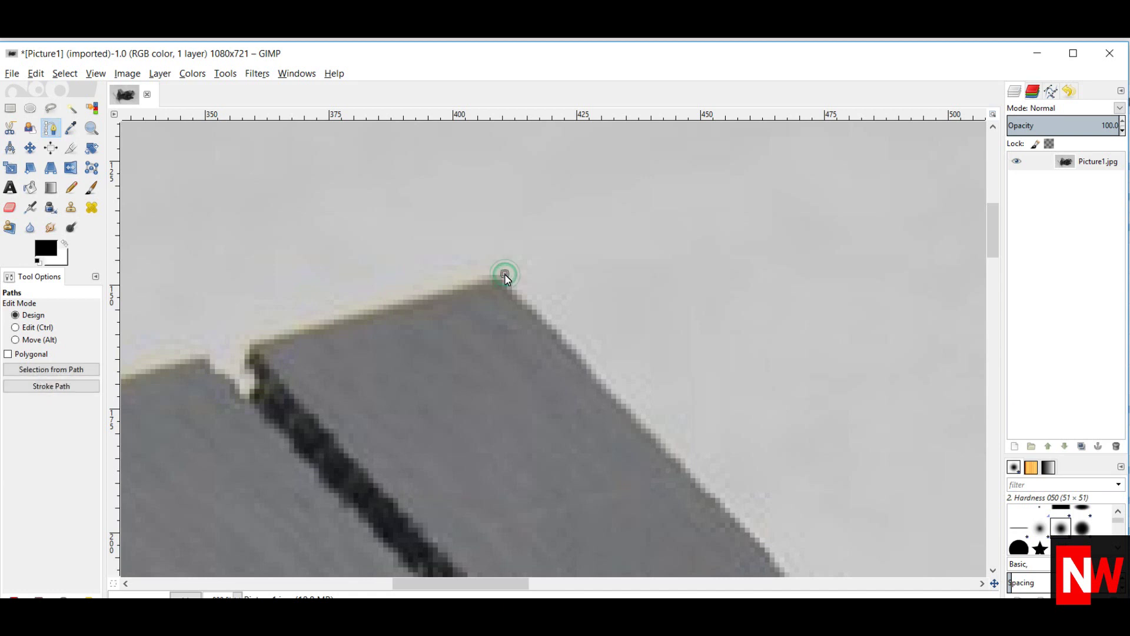
pyautogui.click(659, 432)
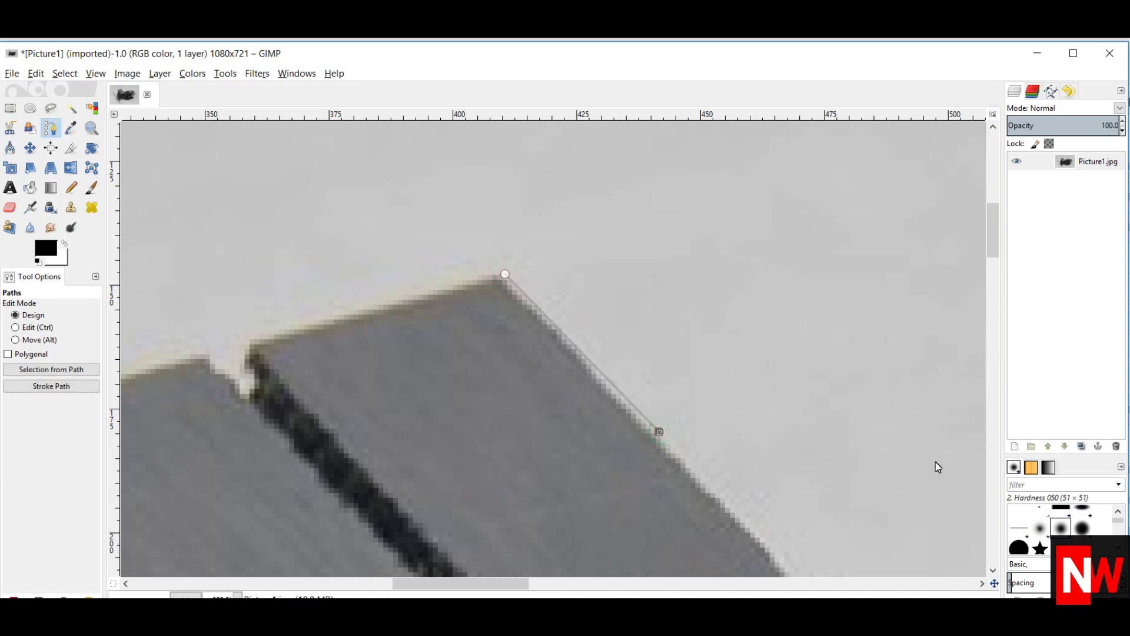
pyautogui.moveTo(992, 243); pyautogui.dragTo(993, 260)
pyautogui.click(815, 448)
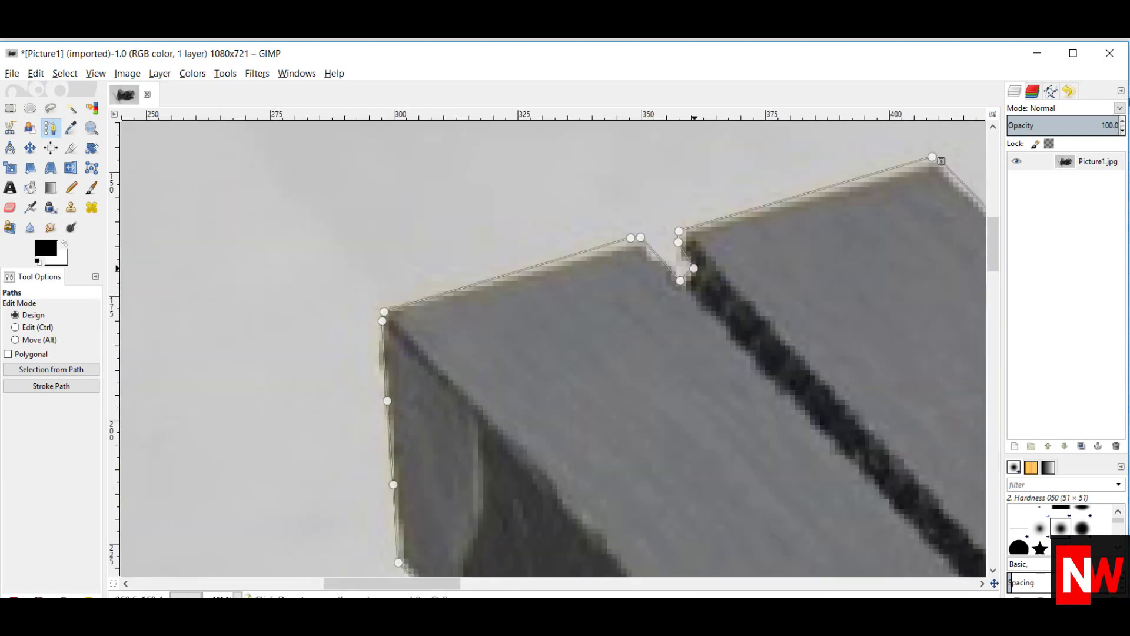
# Step: Create a selection from the path, with the area outside the vise selected, and clear the background to transparency
pyautogui.click(224, 596)
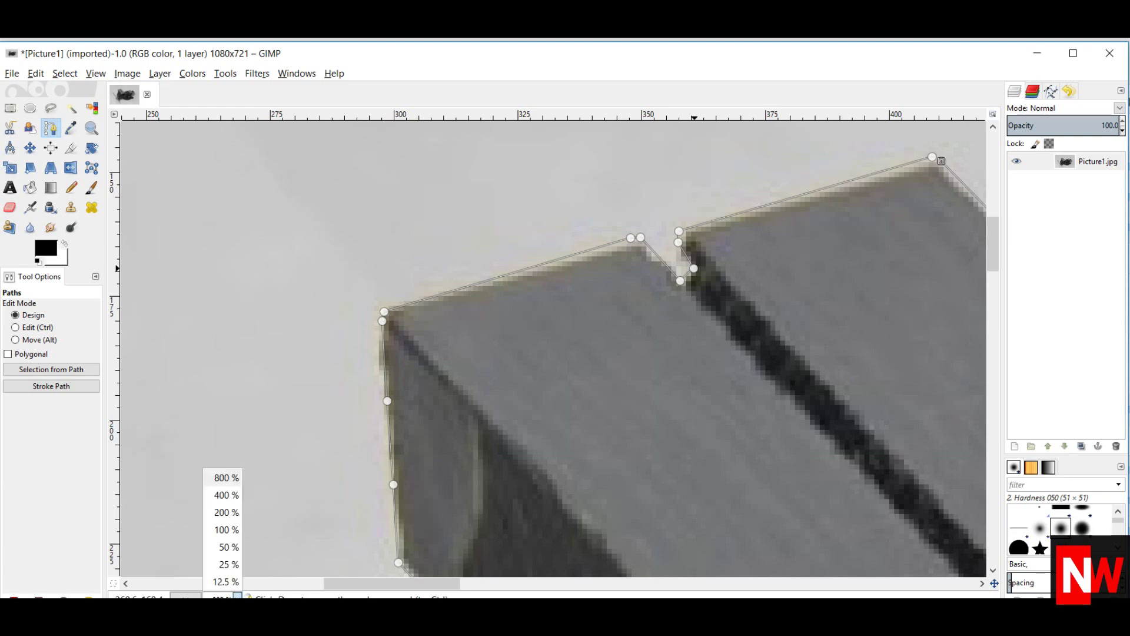
pyautogui.click(234, 538)
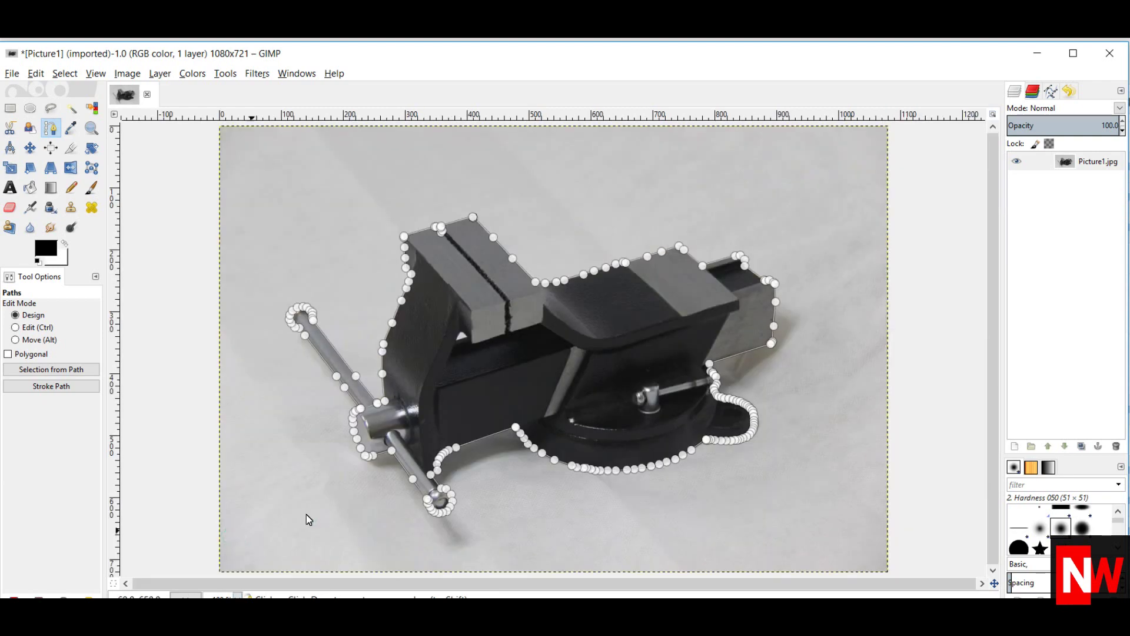
pyautogui.rightClick(527, 386)
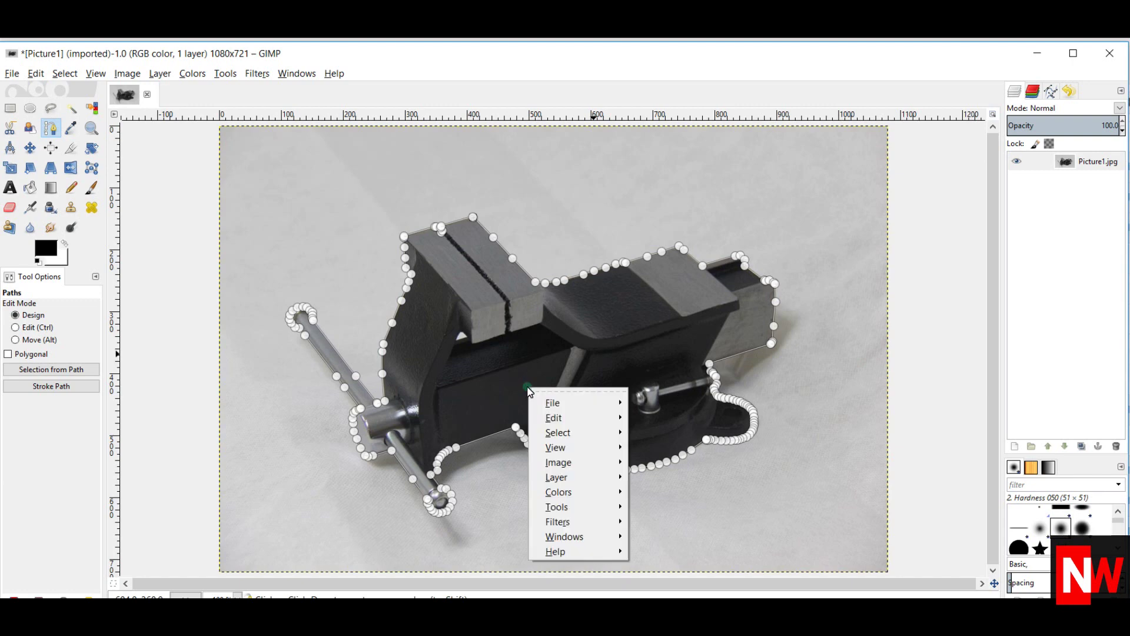
pyautogui.moveTo(565, 436)
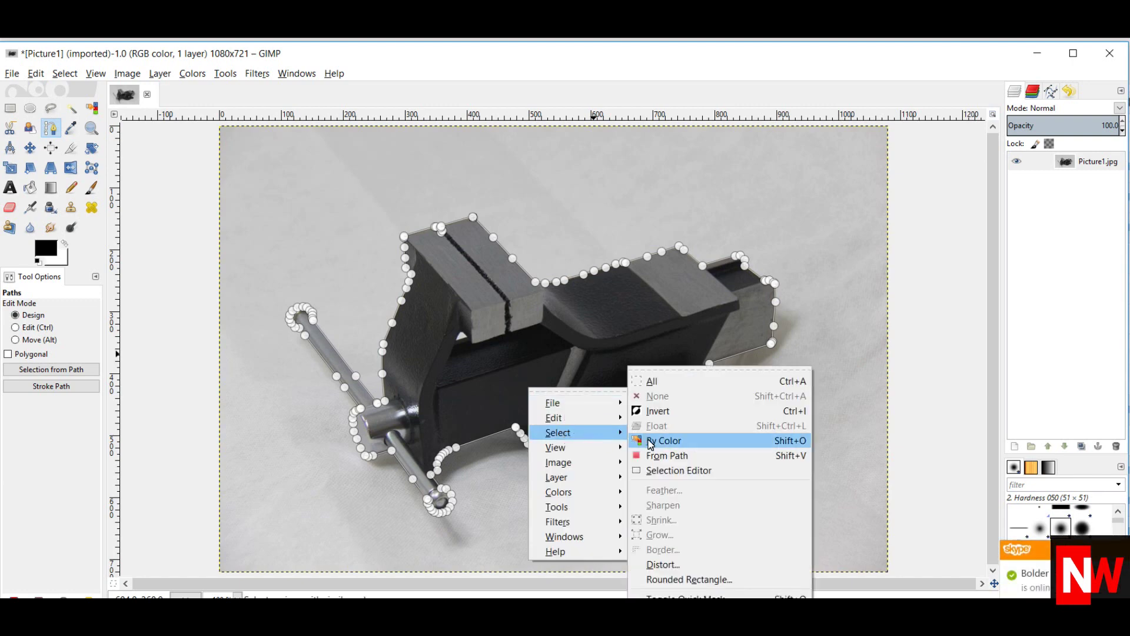
pyautogui.click(659, 456)
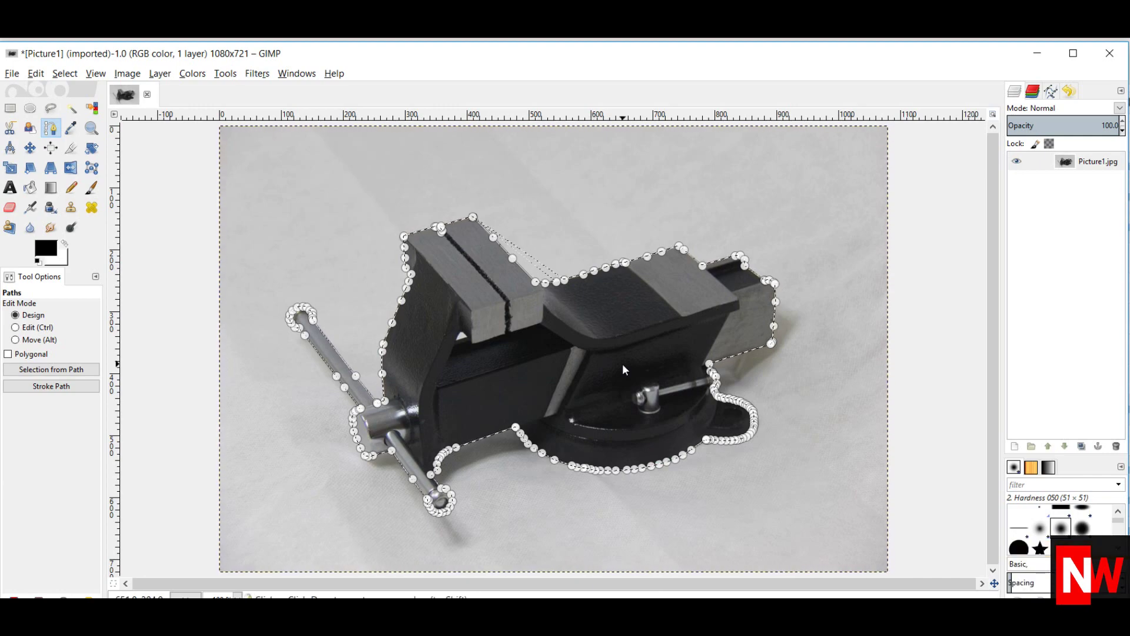
pyautogui.press('Delete')
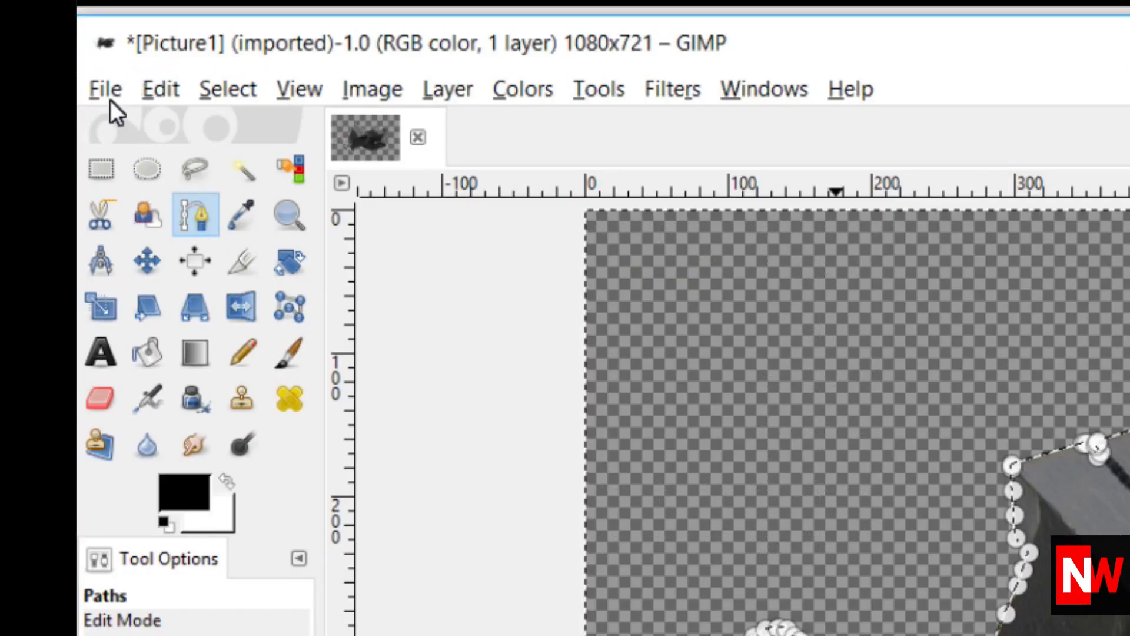
# Step: Start exporting the cut-out vise image to a file in the Downloads folder
pyautogui.click(14, 77)
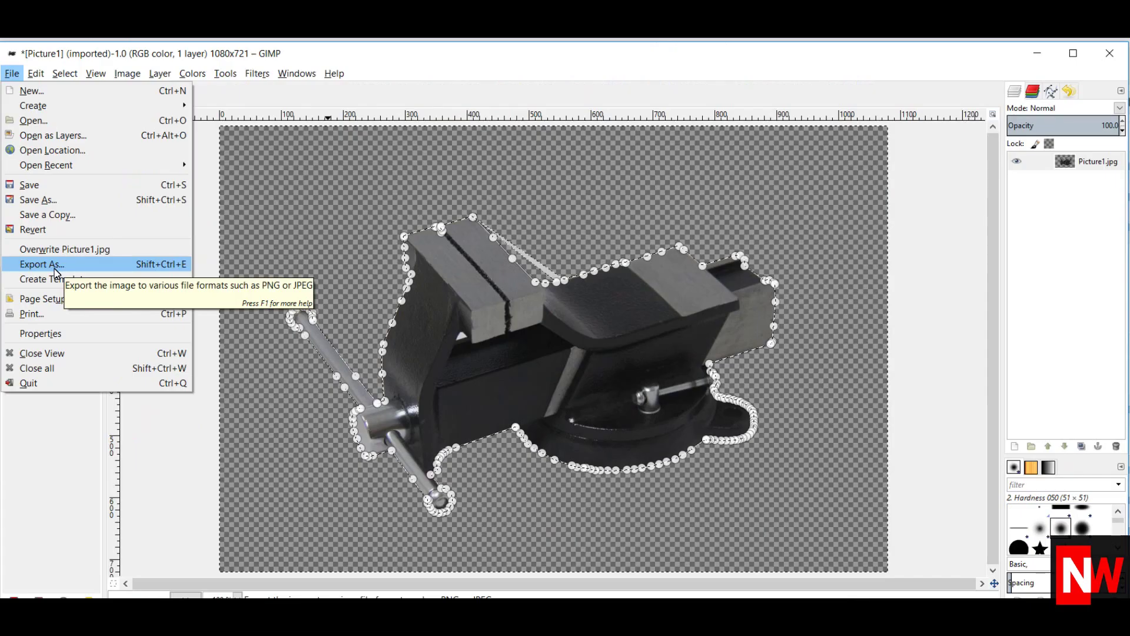
pyautogui.click(56, 265)
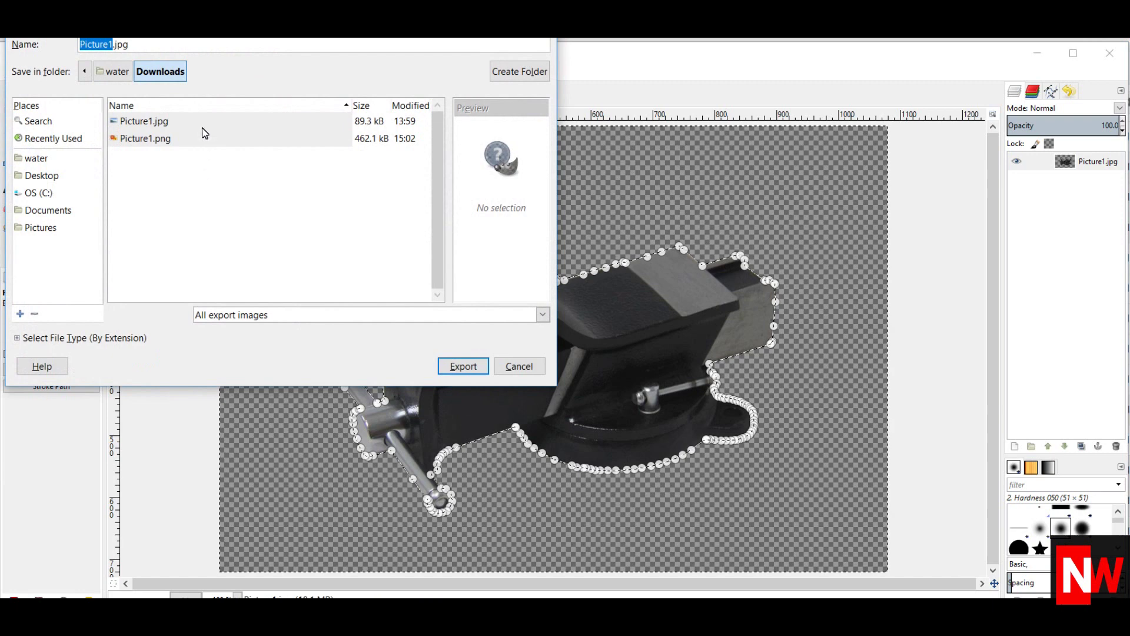
pyautogui.click(135, 47)
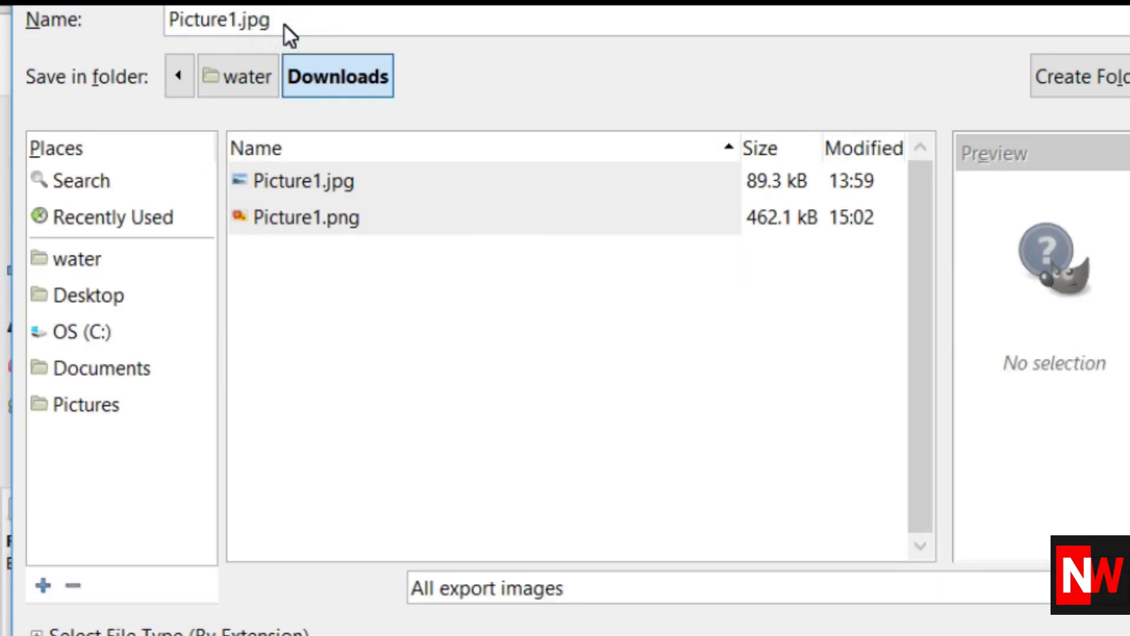
pyautogui.press('BackSpace')
pyautogui.press('BackSpace')
pyautogui.press('BackSpace')
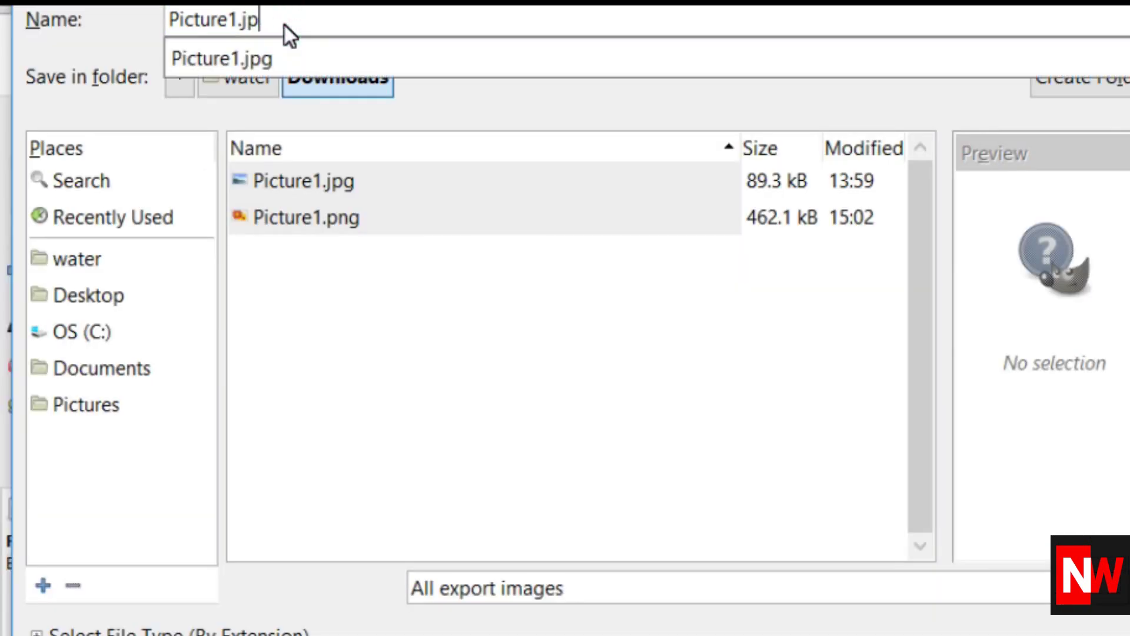
pyautogui.write('p')
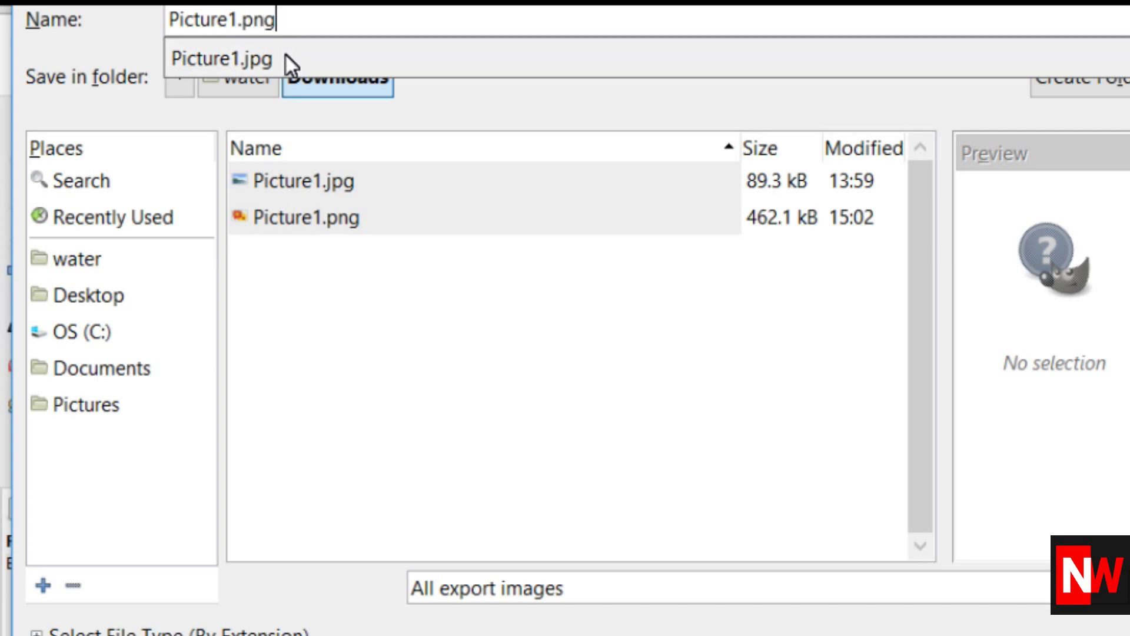
pyautogui.click(285, 54)
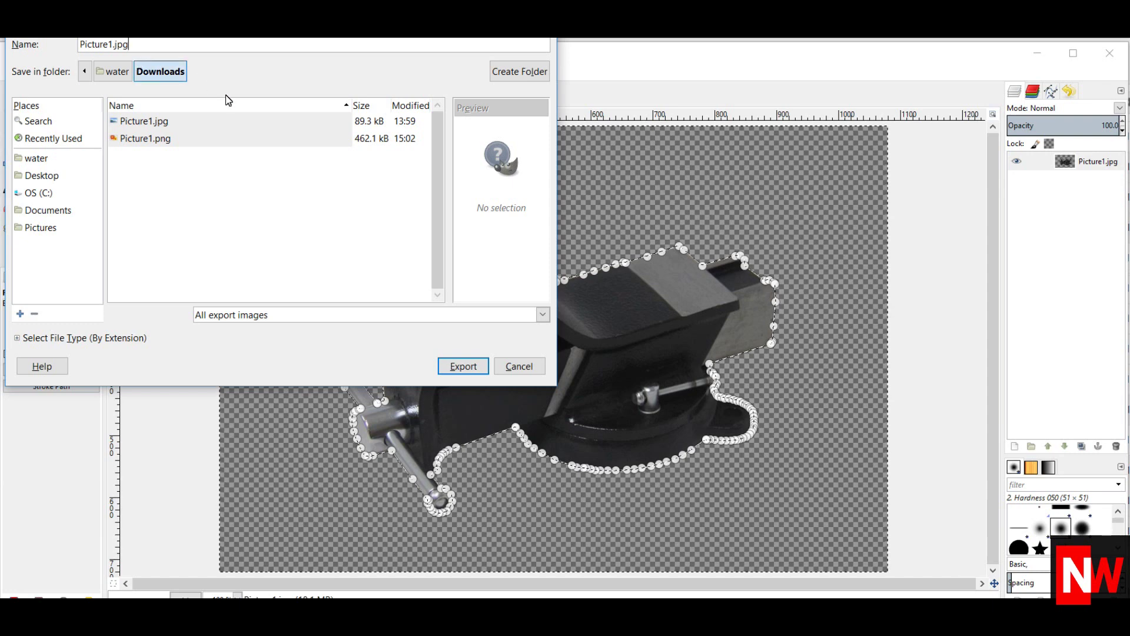
# Step: Export the image as Picture1.jpg, replacing the existing file, with JPEG quality 90
pyautogui.click(473, 370)
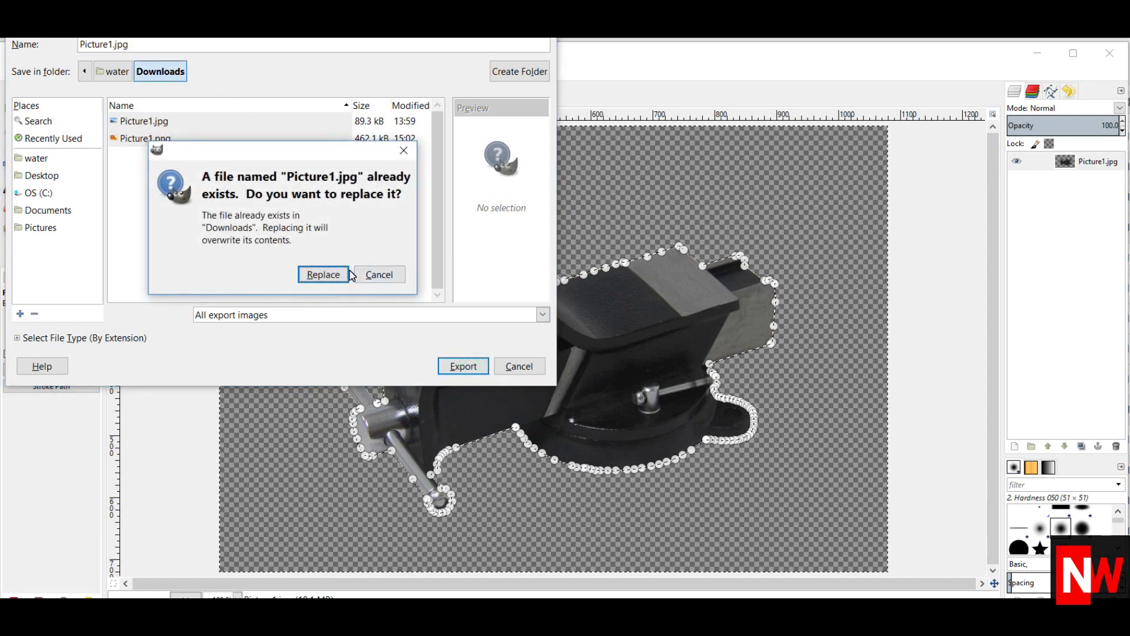
pyautogui.click(330, 274)
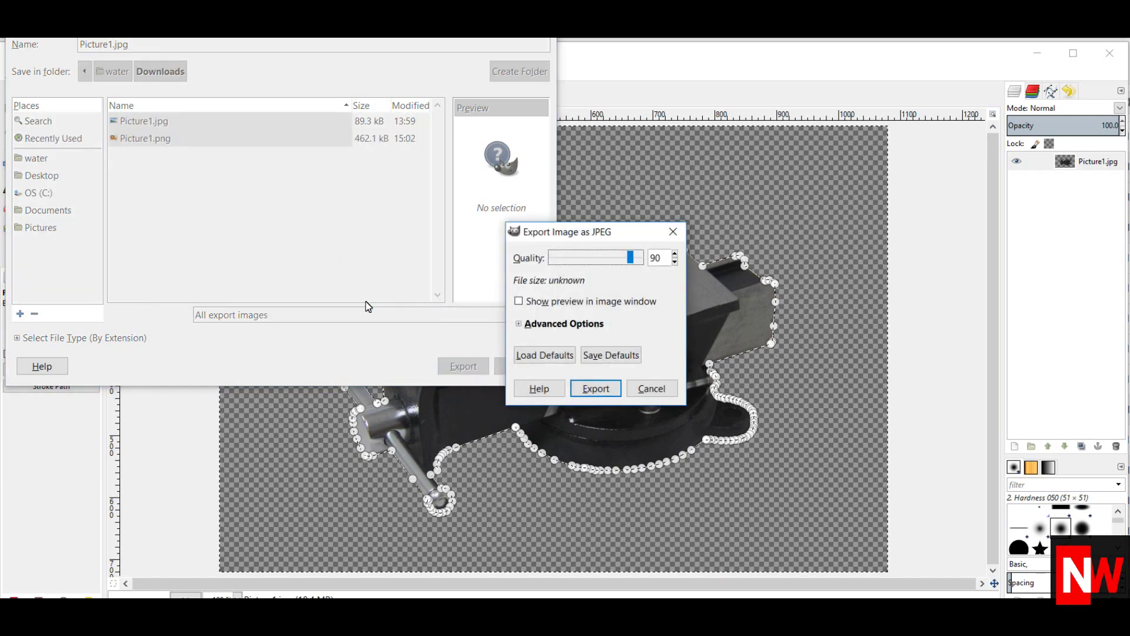
pyautogui.click(596, 388)
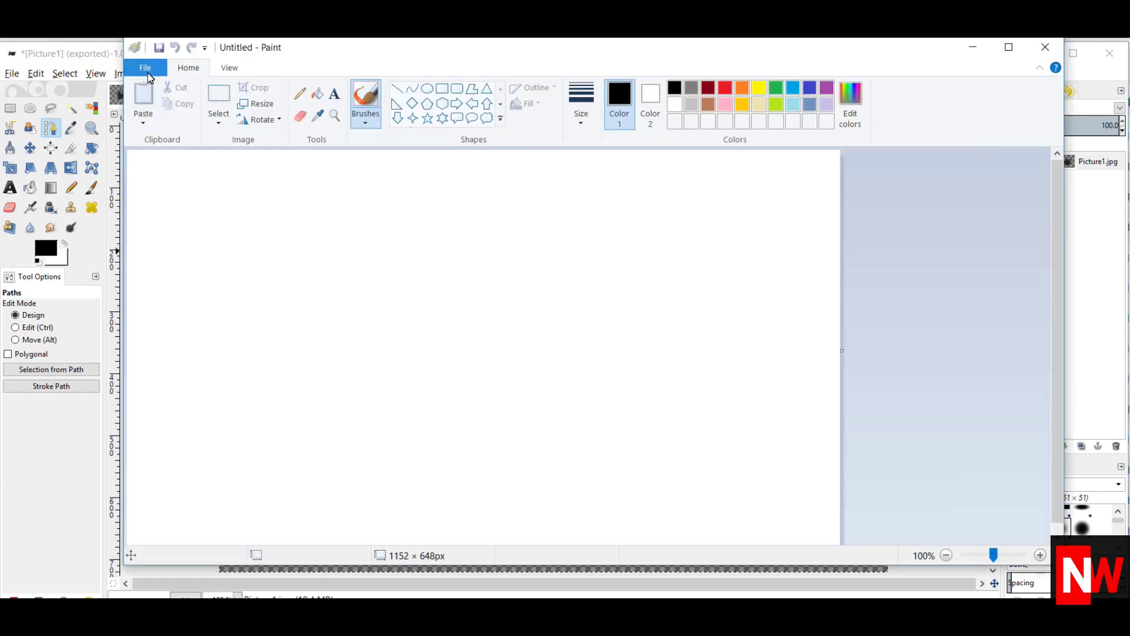
# Step: In Paint, open the exported Picture1 image of the complete vise from the Downloads folder to check the result
pyautogui.click(146, 68)
pyautogui.click(173, 129)
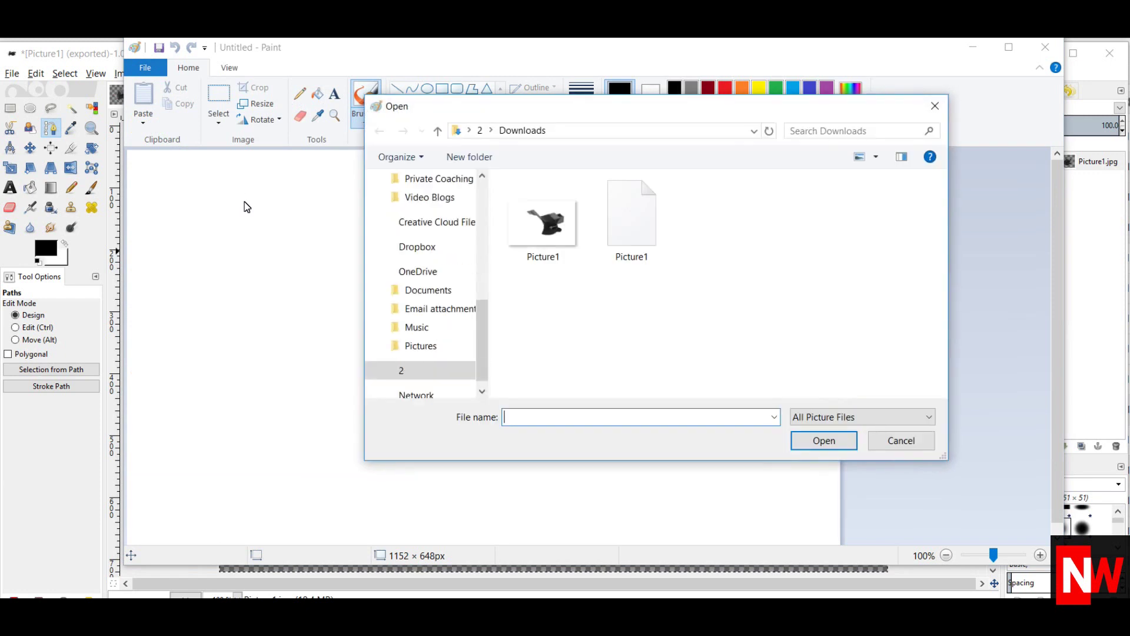
pyautogui.click(653, 235)
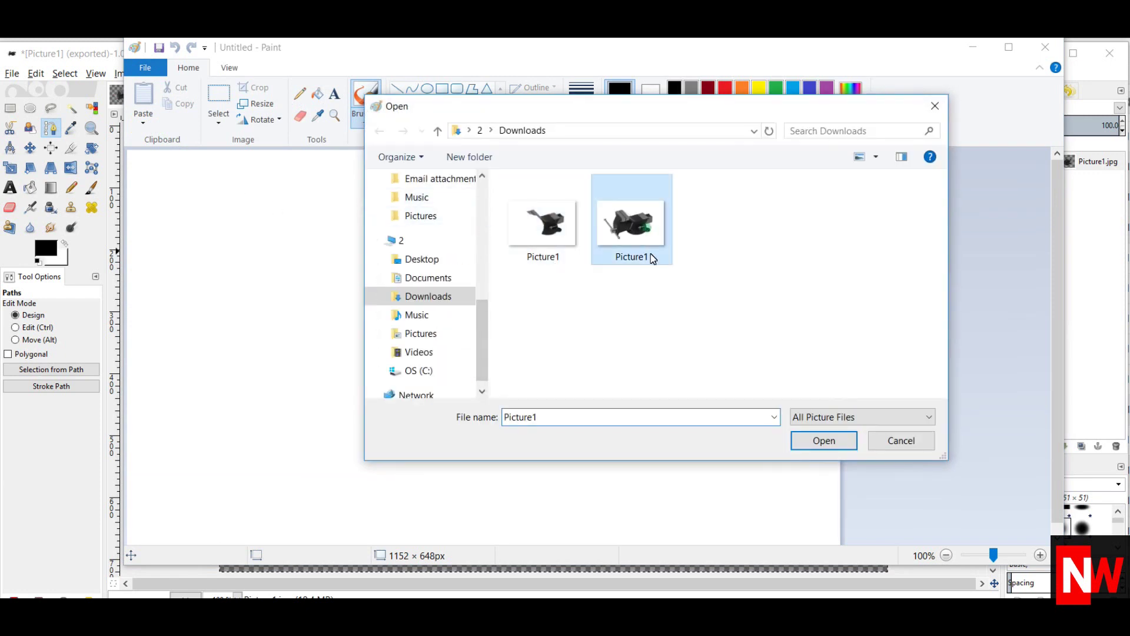
pyautogui.click(824, 441)
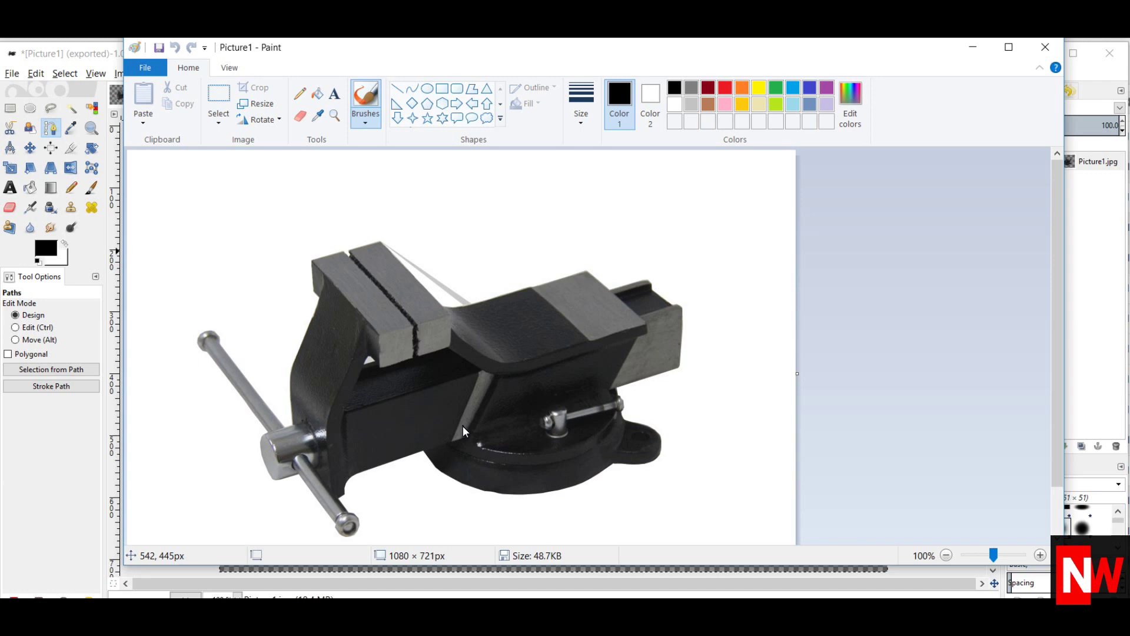
# Step: Switch back to GIMP and bring up the editing commands for the cut-out image
pyautogui.click(50, 434)
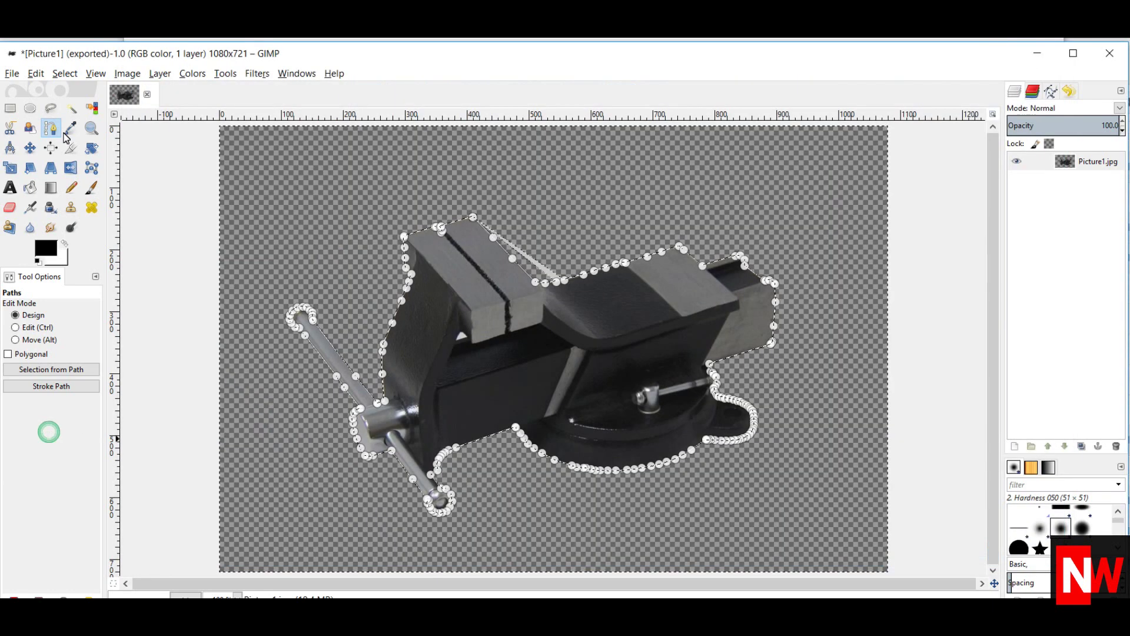
pyautogui.click(36, 75)
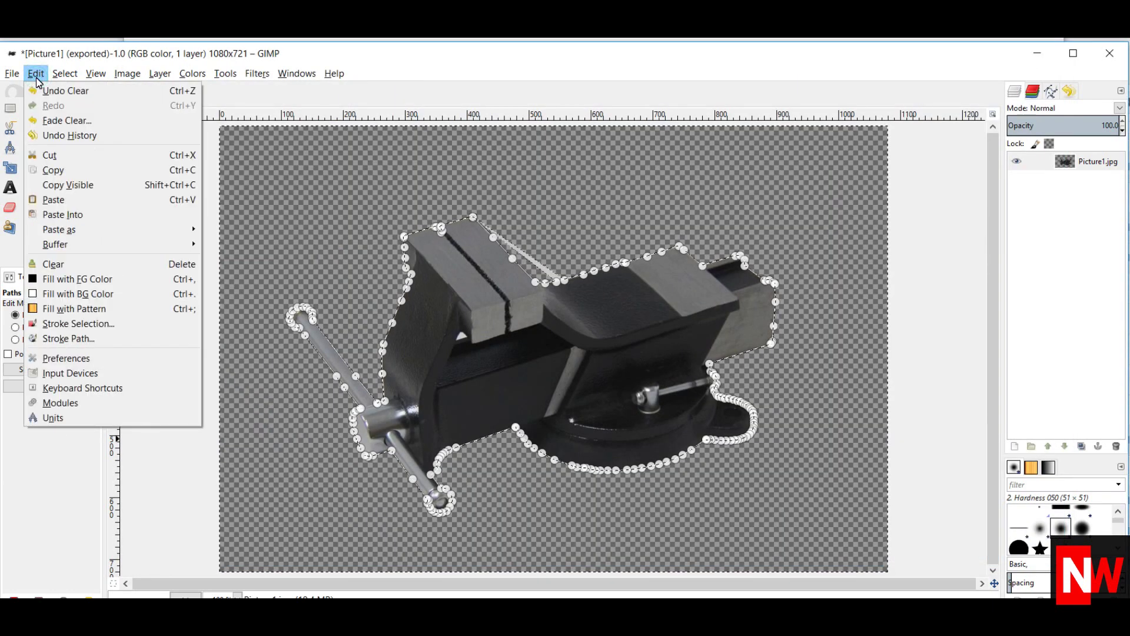